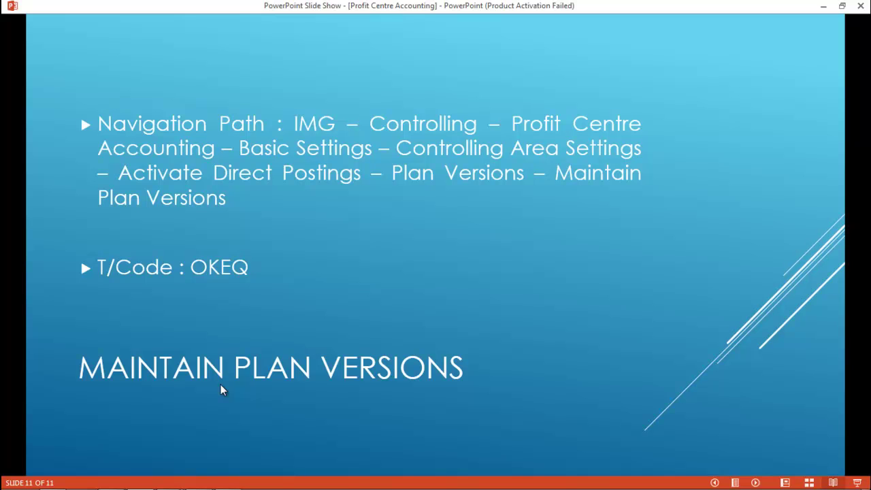
Step: Switch to SAP and run transaction spro to display the Customizing Implementation Guide
key(alt+Tab)
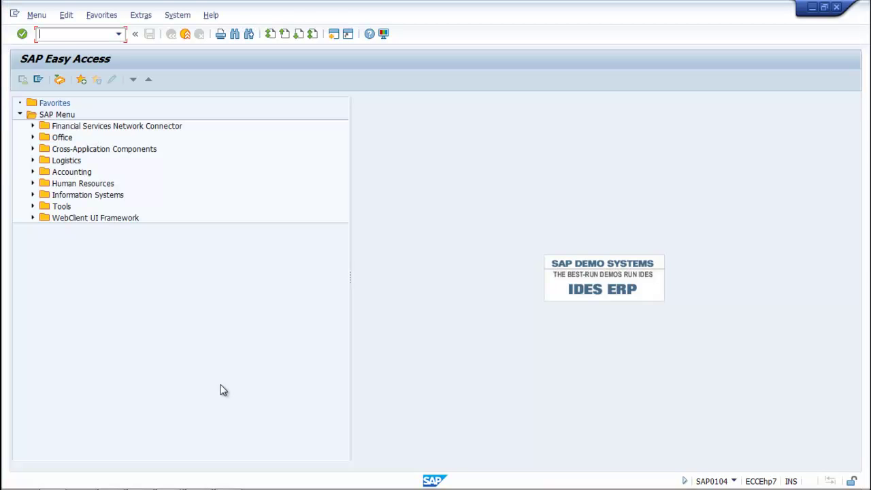
text(spro)
key(Return)
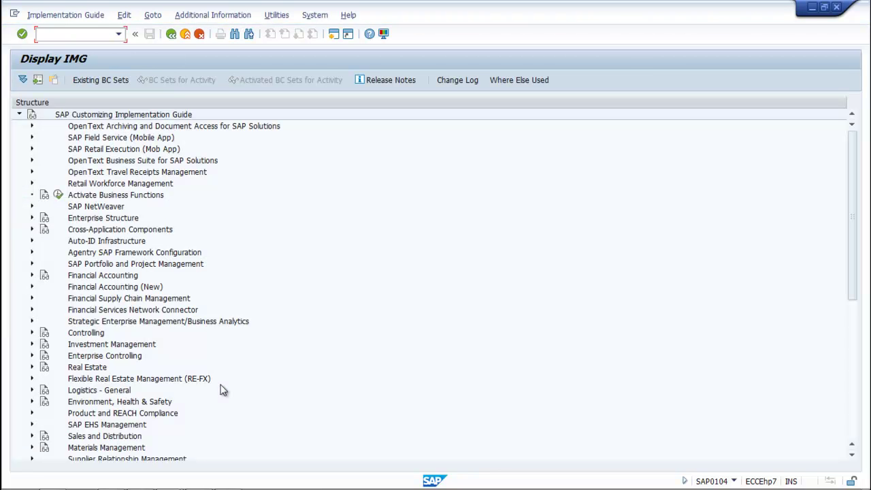
Step: Expand Controlling, its Profit Center Accounting branch and the Basic Settings node in the implementation guide
click(32, 333)
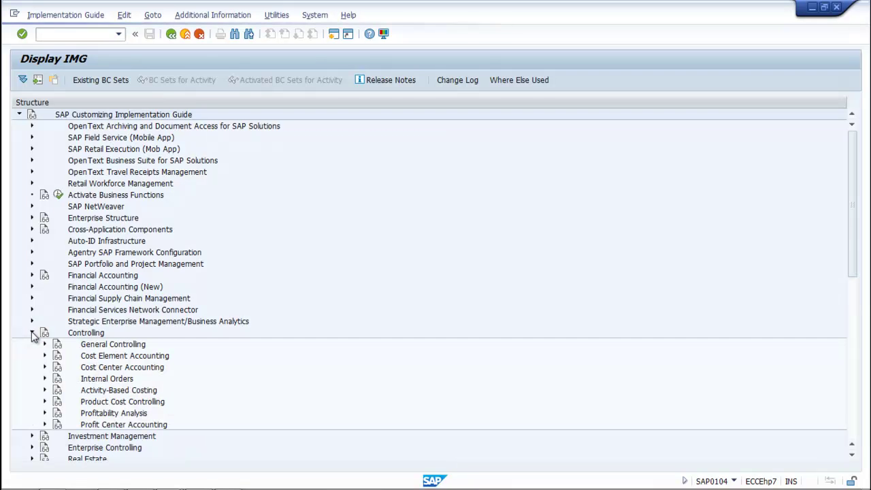
scroll(336, 364, down, 2)
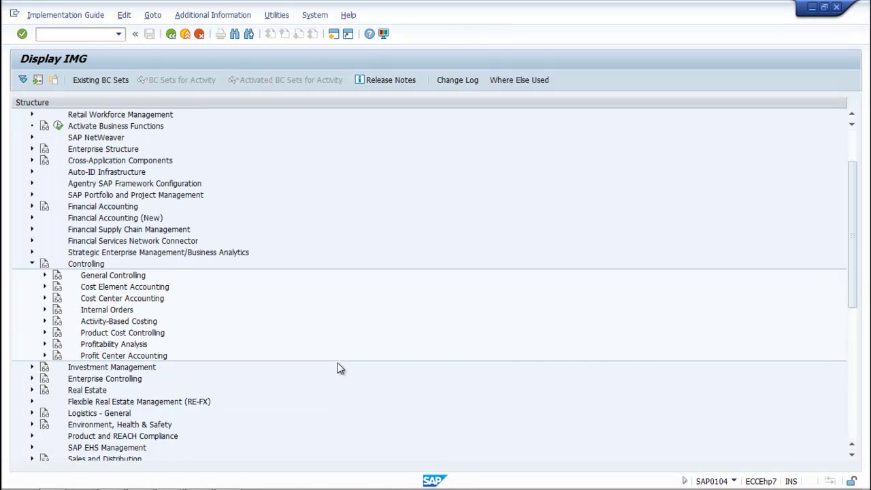
click(45, 356)
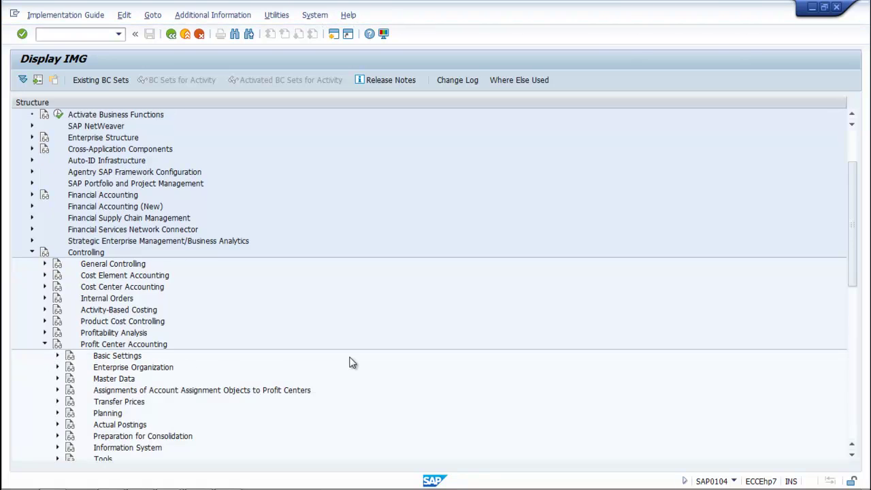
scroll(352, 362, down, 1)
scroll(352, 361, down, 1)
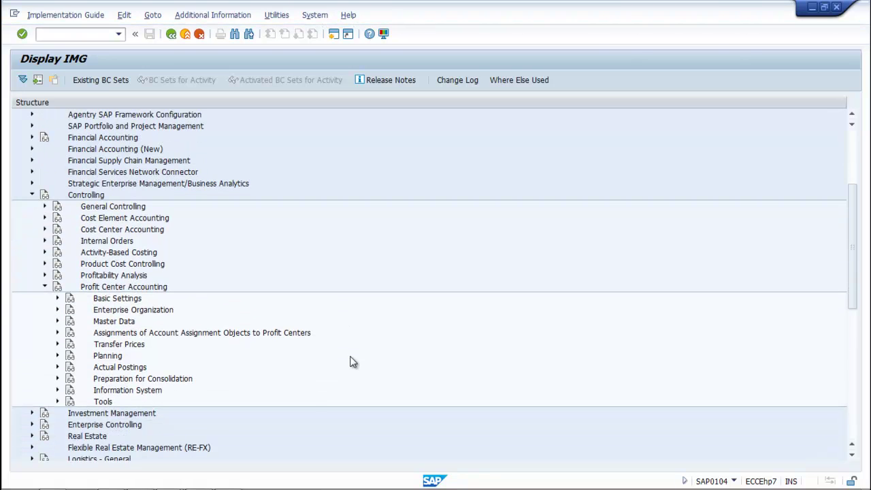
click(58, 298)
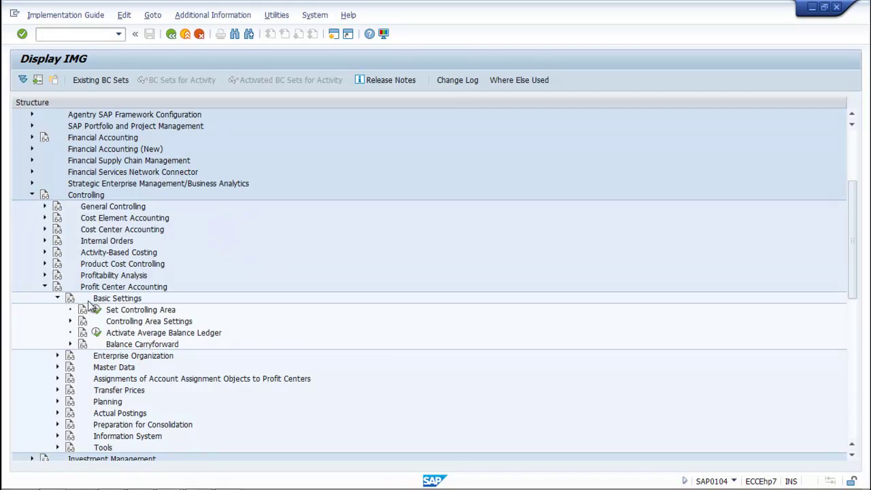
Step: Under Basic Settings, expand Controlling Area Settings, Activate Direct Postings and Plan Versions
scroll(338, 311, down, 1)
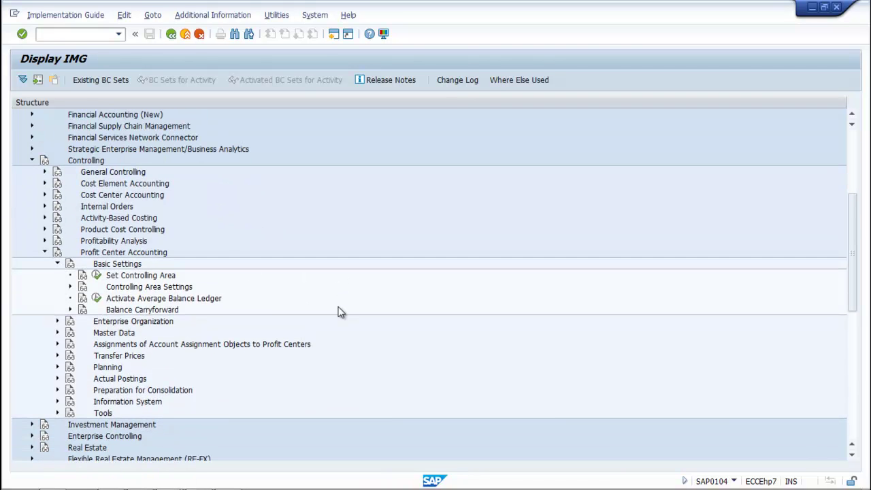
click(70, 287)
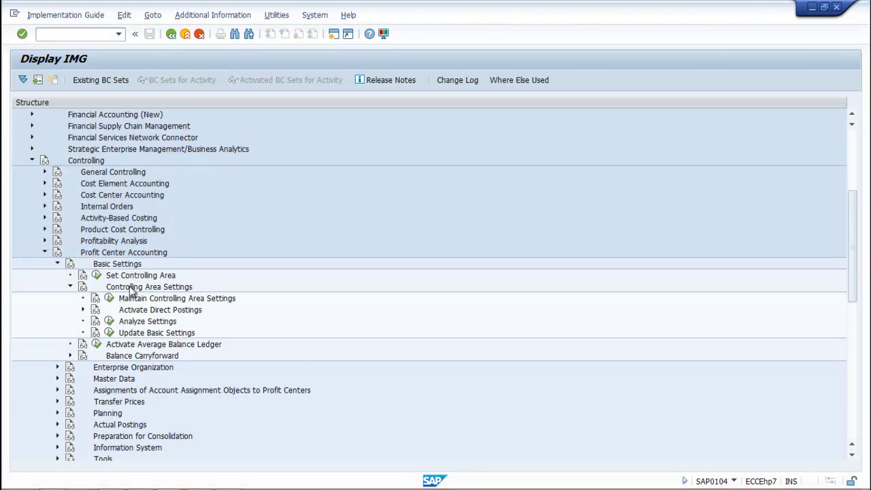
scroll(268, 291, down, 1)
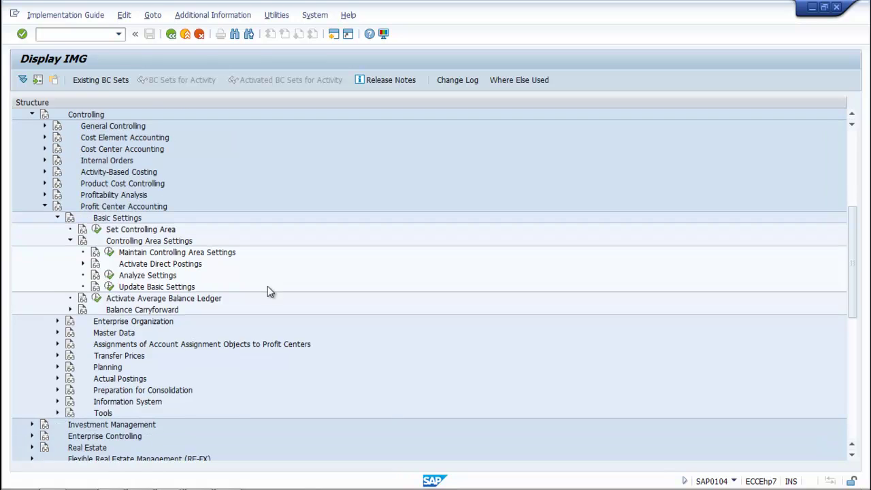
click(83, 264)
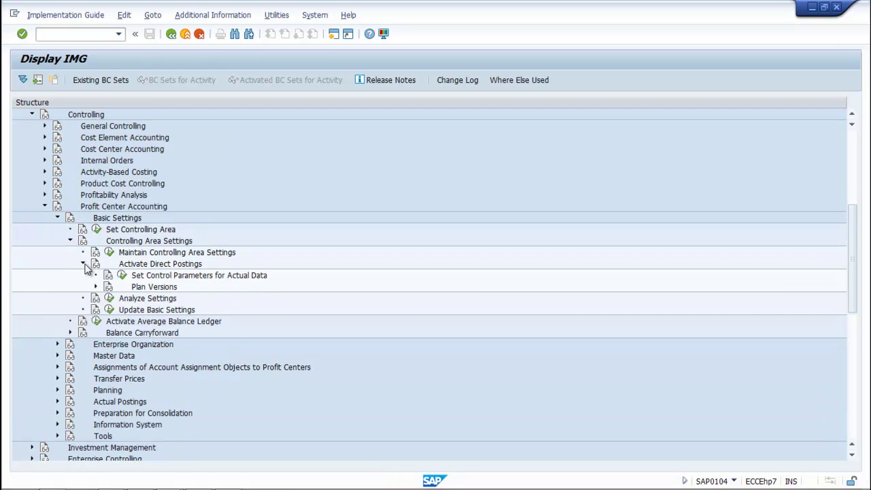
scroll(253, 308, down, 1)
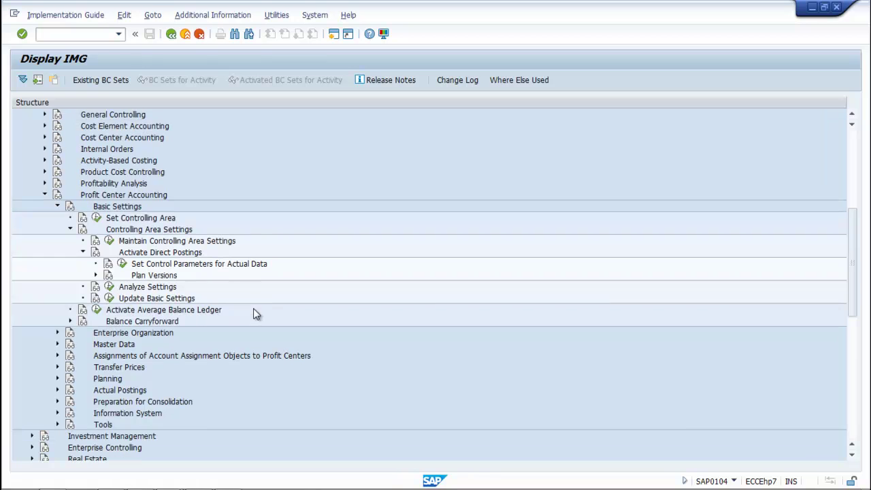
click(96, 276)
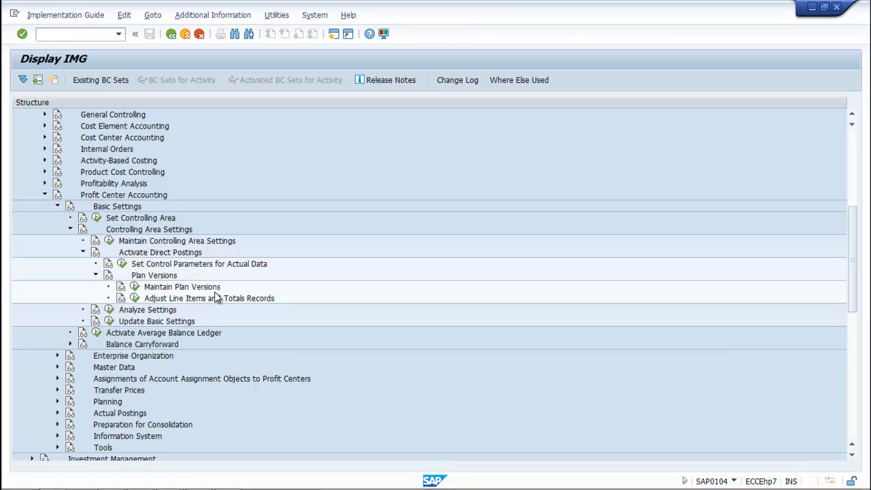
Step: Show the Attributes display key as additional information beside the guide structure and widen its column
click(214, 16)
mouse_move(217, 36)
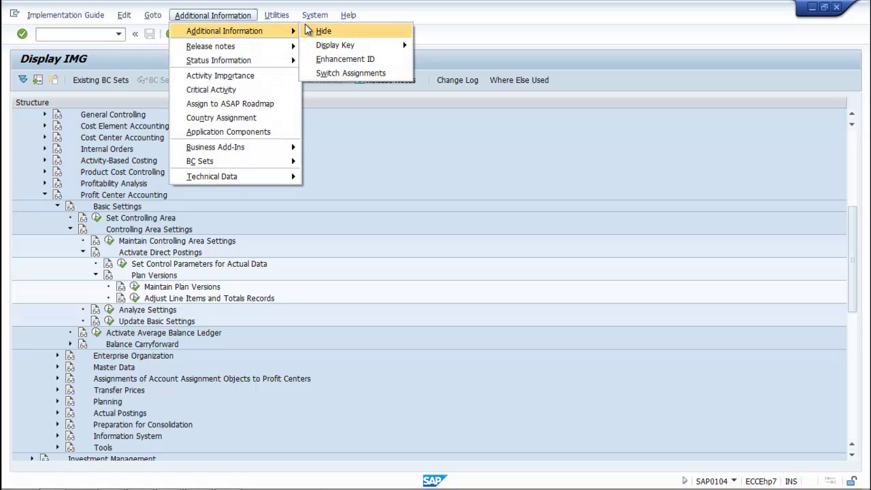
mouse_move(355, 43)
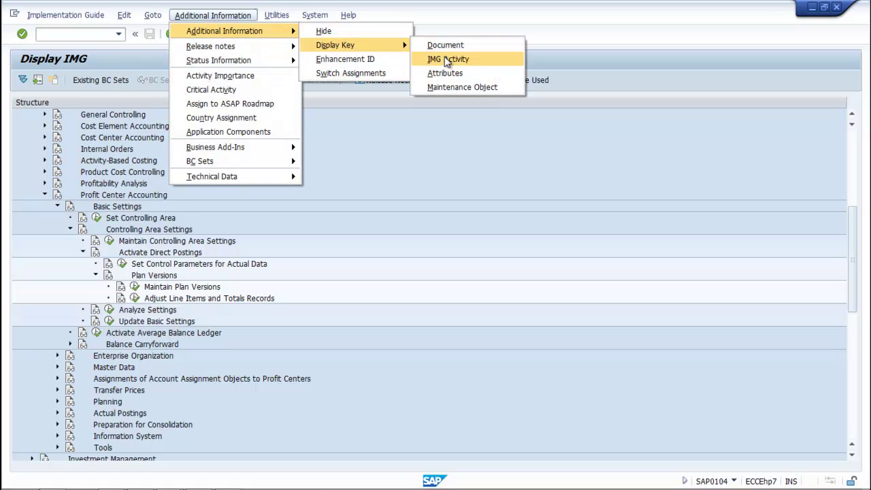
click(446, 73)
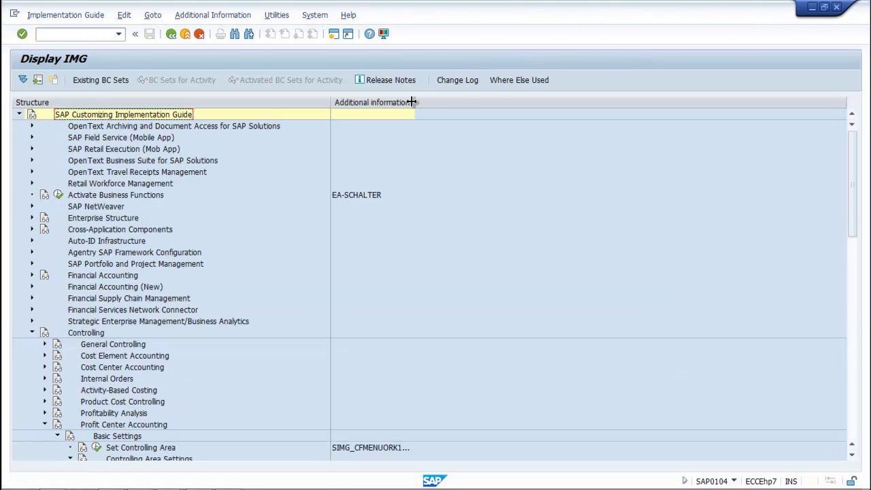
drag(418, 97, 459, 99)
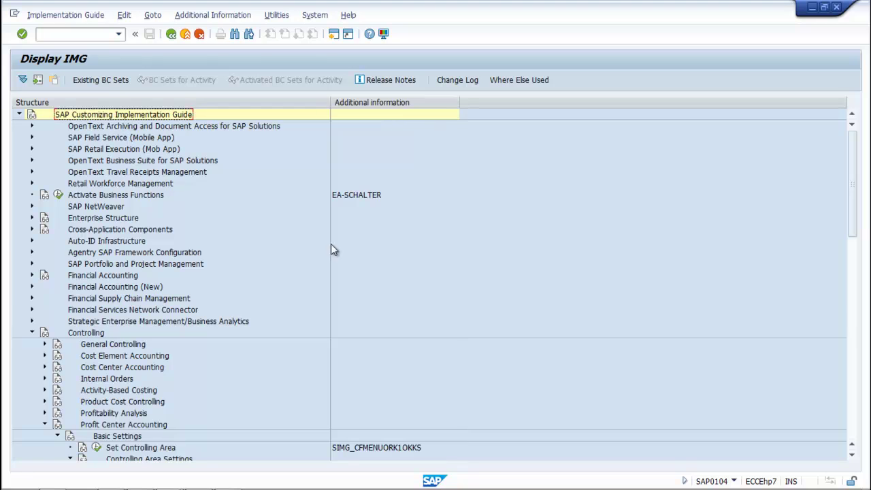
Step: Execute the Maintain Plan Versions activity under Profit Center Accounting's Plan Versions
scroll(321, 286, down, 1)
scroll(322, 286, down, 4)
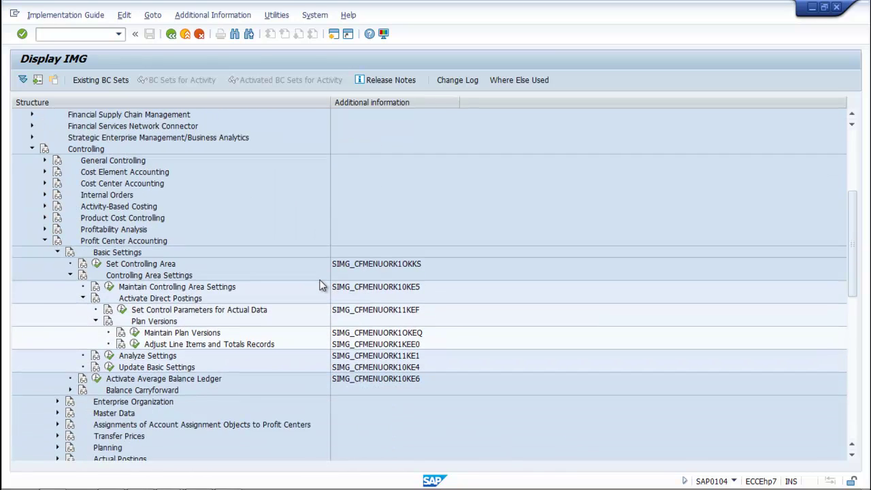
scroll(322, 286, down, 1)
scroll(322, 286, down, 1)
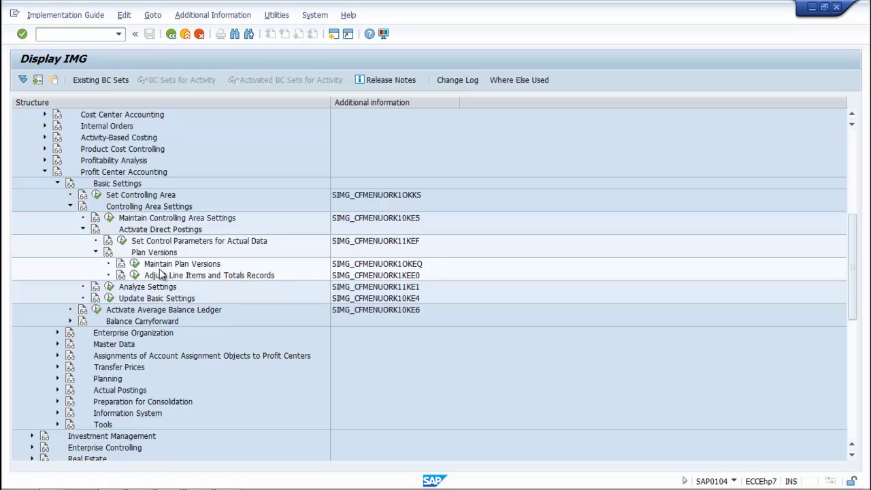
click(135, 265)
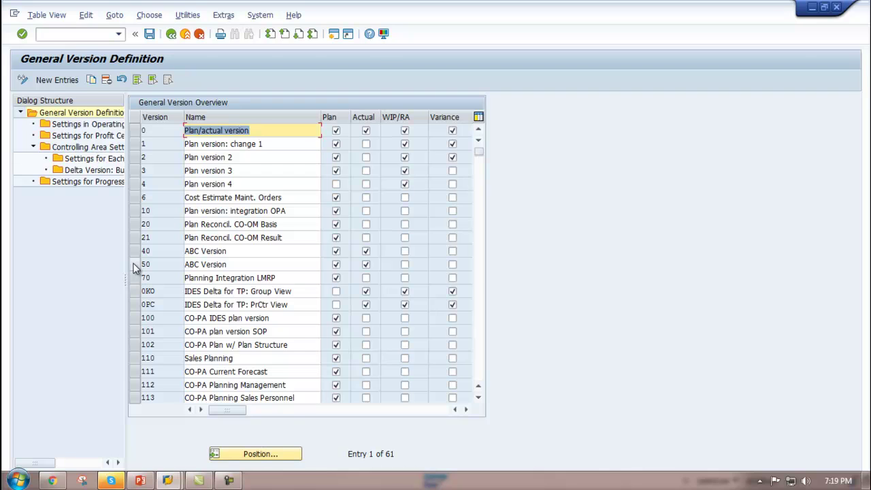
Step: Select version 0 (Plan/actual version), widen the dialog structure and open Settings for Profit Center Accounting
click(134, 132)
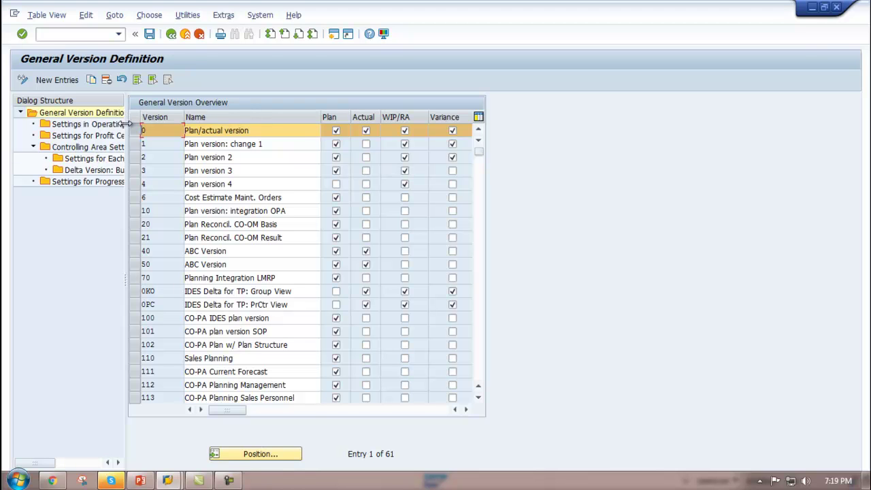
drag(128, 123, 257, 145)
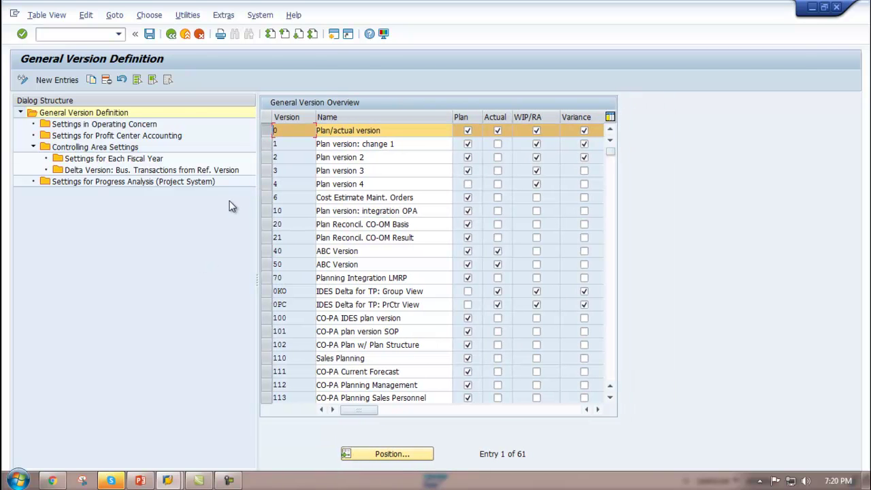
click(99, 139)
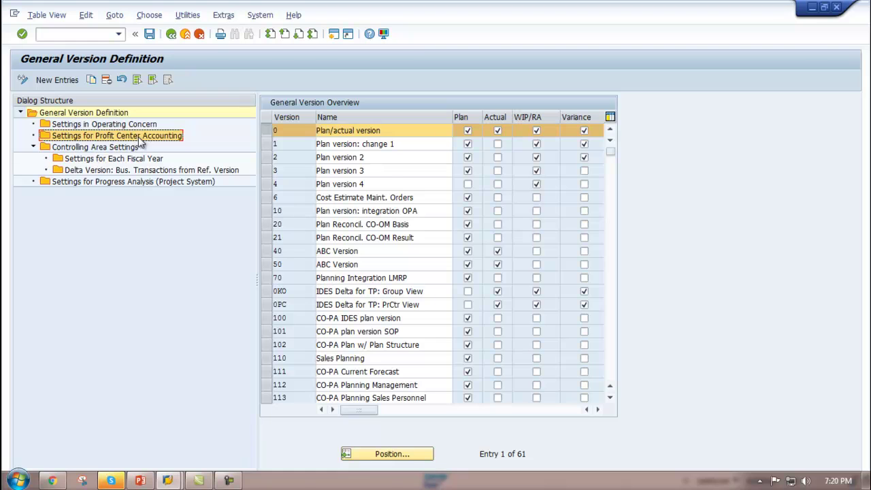
double_click(86, 139)
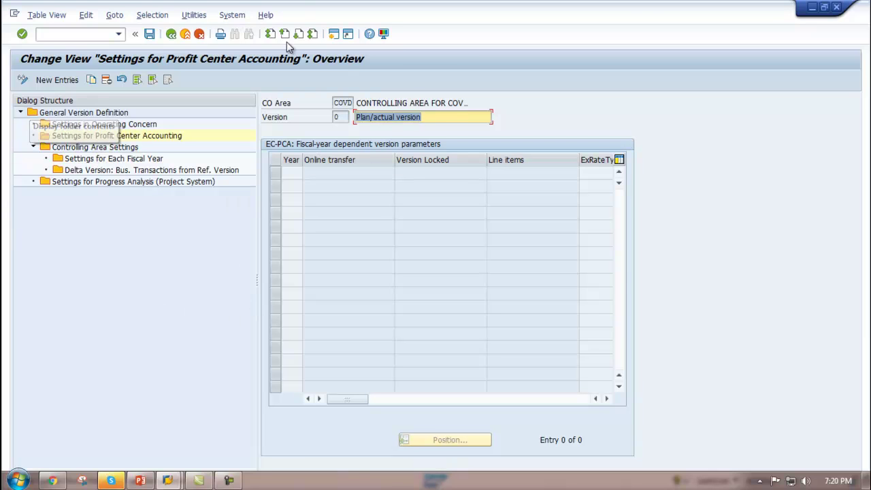
Step: Create a new entry for fiscal year 2020 with Online transfer and Line items enabled
click(60, 79)
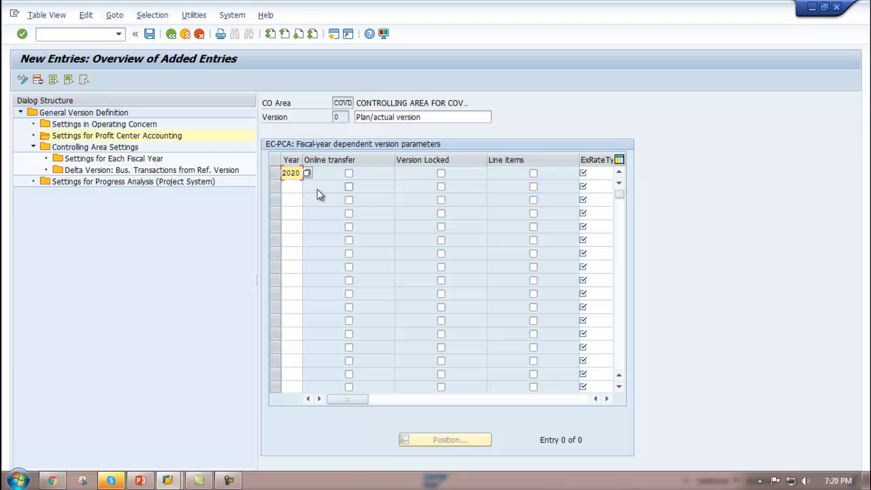
click(349, 174)
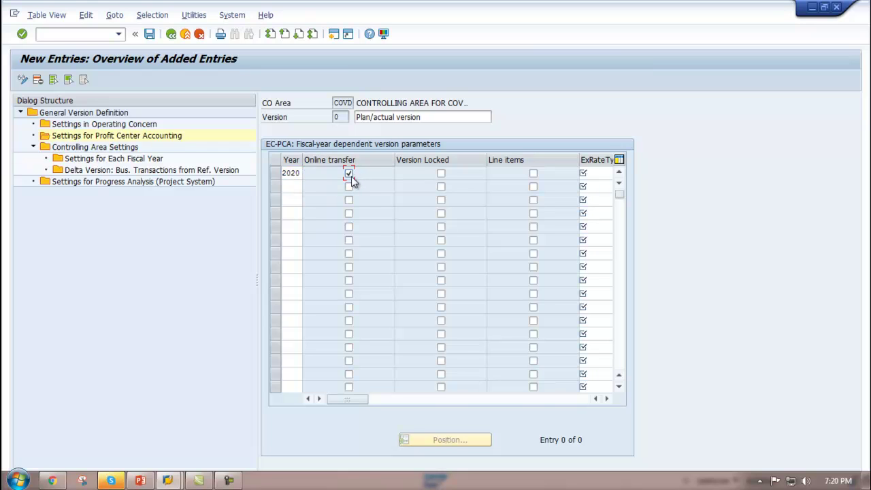
click(607, 399)
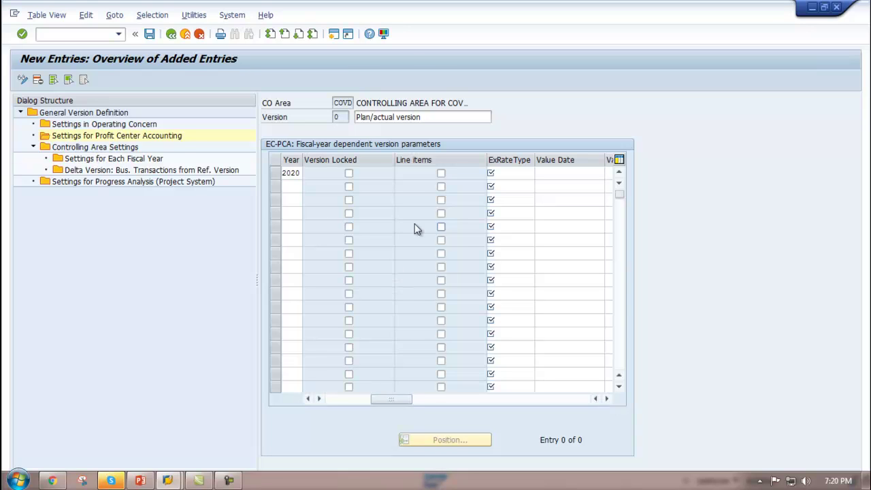
click(441, 174)
Step: Set the 2020 entry's exchange rate type to M and save it under the FICO CONFIG customizing request
click(512, 174)
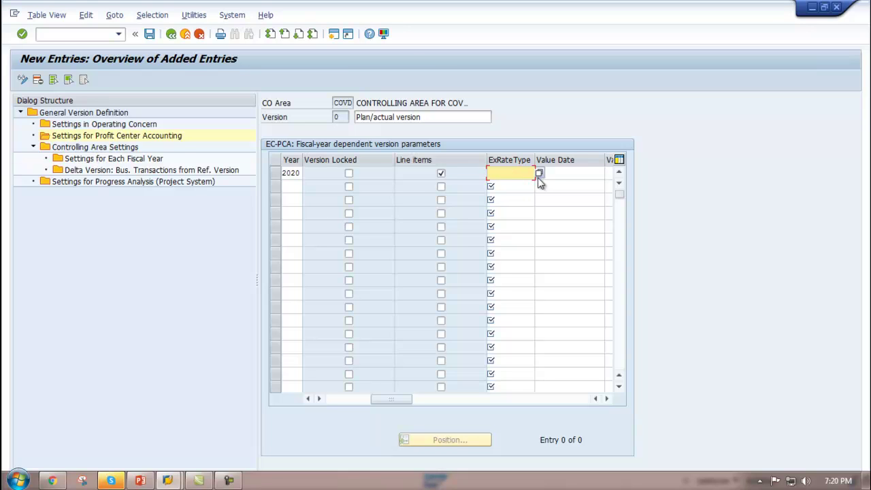
click(540, 174)
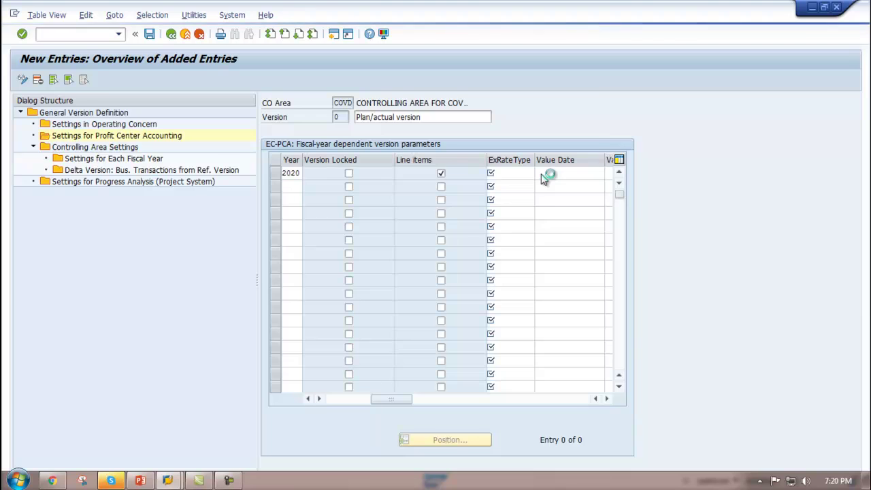
scroll(356, 291, down, 8)
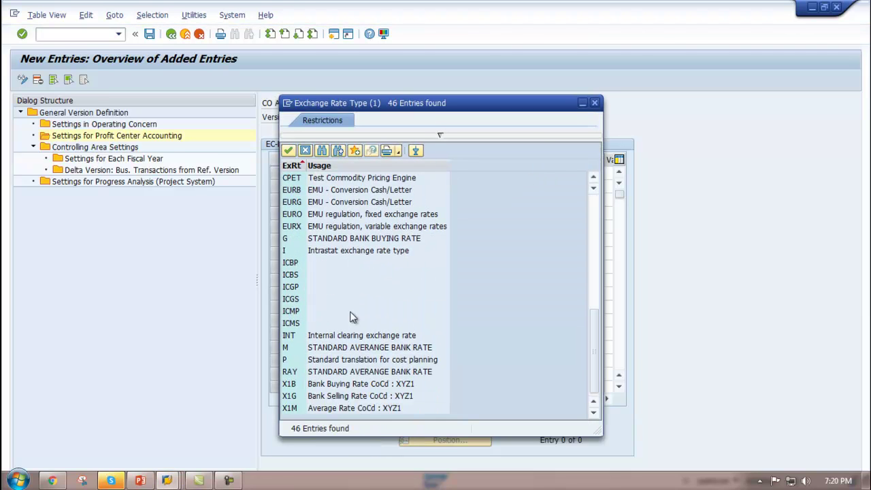
click(330, 348)
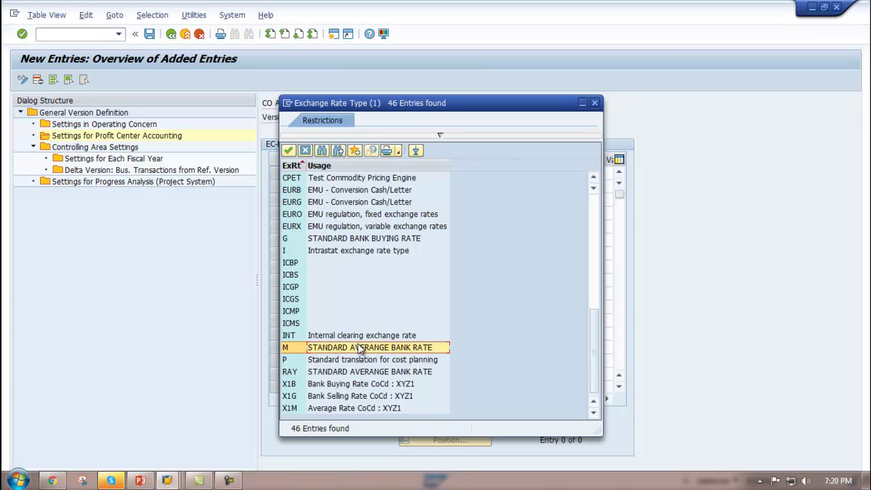
click(290, 150)
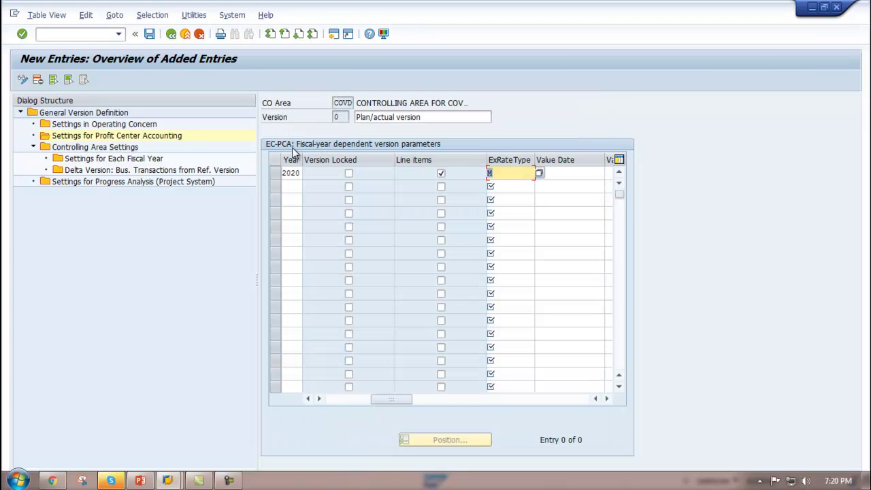
click(149, 35)
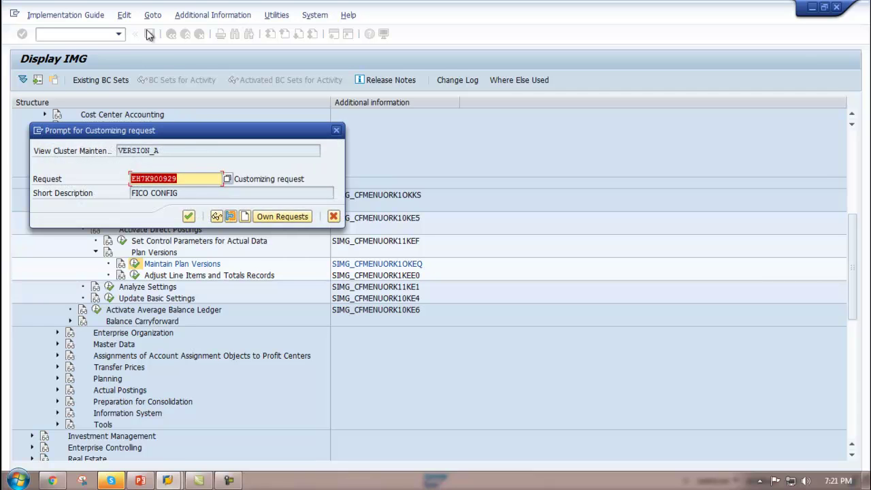
click(188, 216)
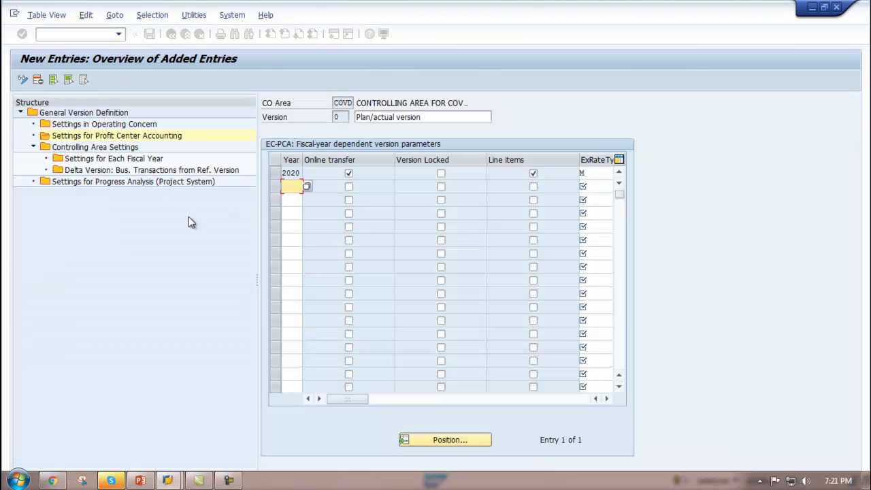